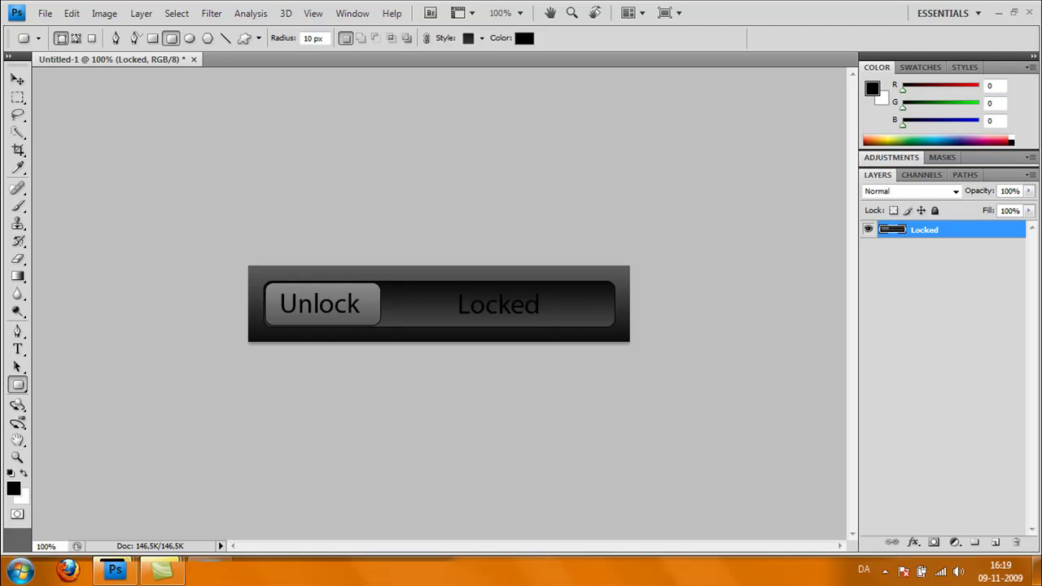
- Create a new white 500 × 100 pixel document, Untitled-2
{"action": "left_click", "coordinate": [45, 13]}
{"action": "left_click", "coordinate": [55, 30]}
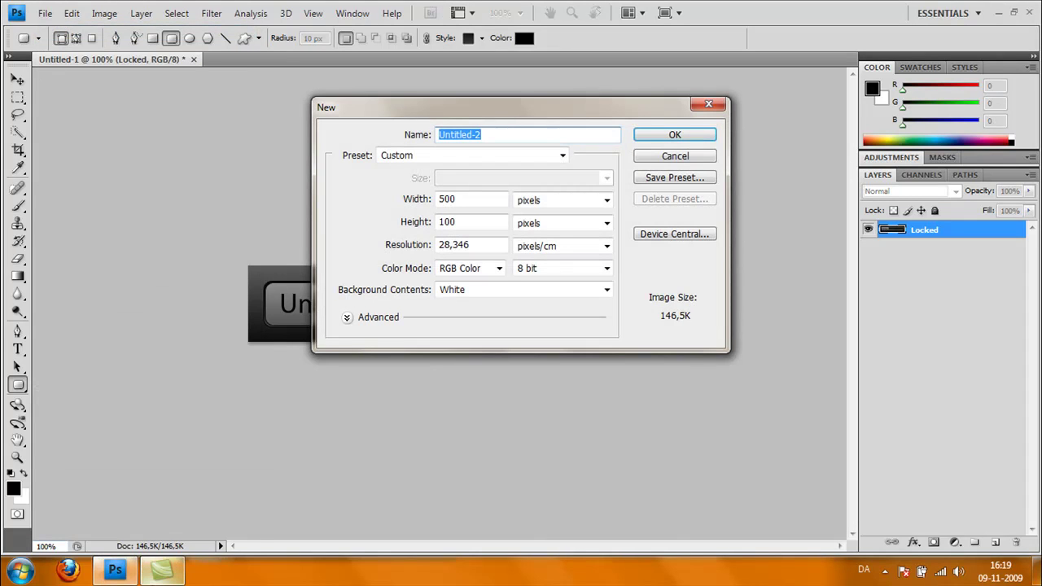
{"action": "mouse_move", "coordinate": [162, 570]}
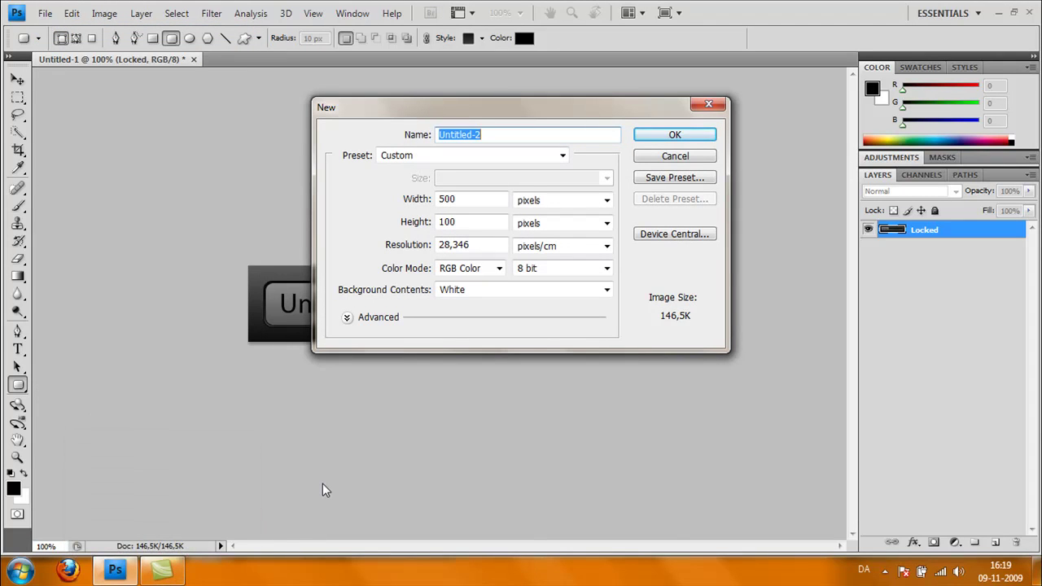
{"action": "left_click", "coordinate": [675, 136]}
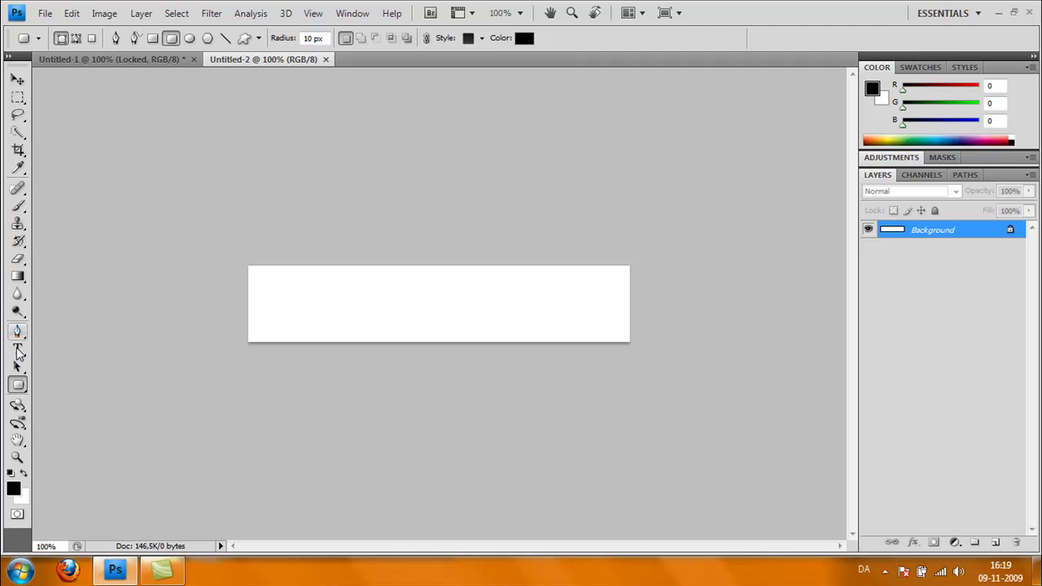
- Convert the Background into Layer 0 and add a Gradient Overlay scaled to 150%
{"action": "double_click", "coordinate": [934, 231]}
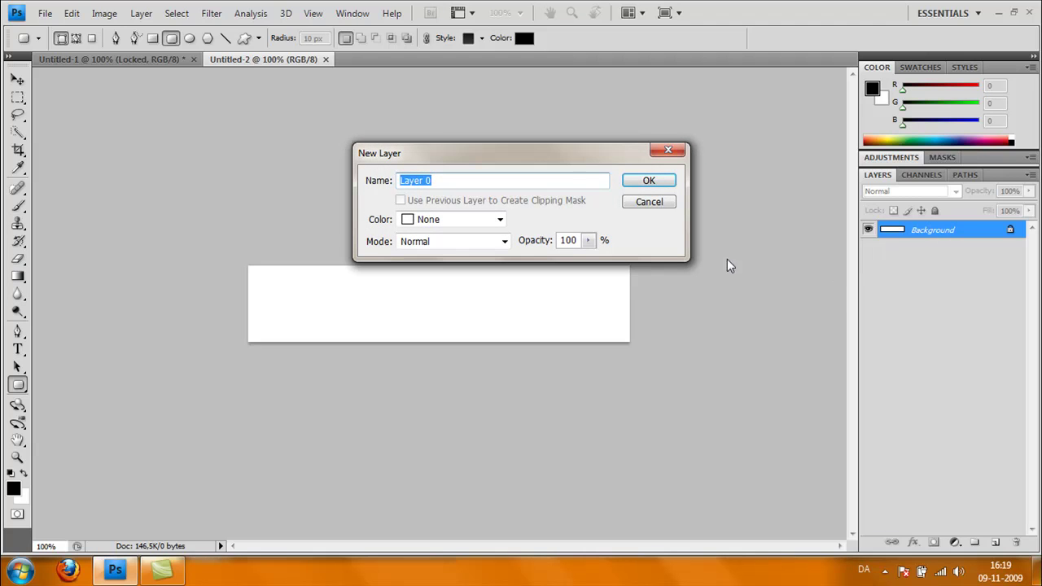
{"action": "left_click", "coordinate": [646, 186]}
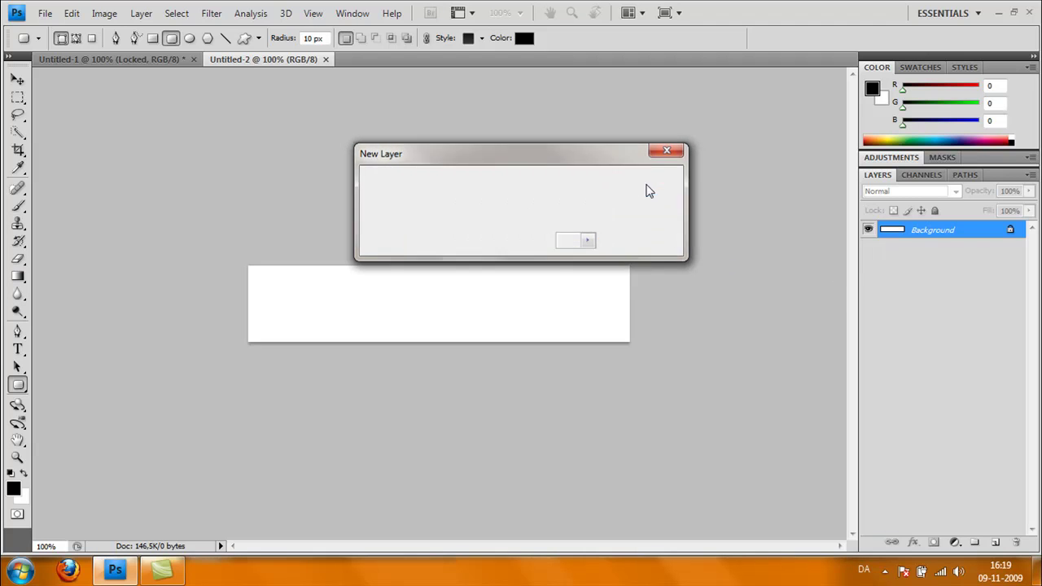
{"action": "right_click", "coordinate": [978, 237]}
{"action": "left_click", "coordinate": [936, 212]}
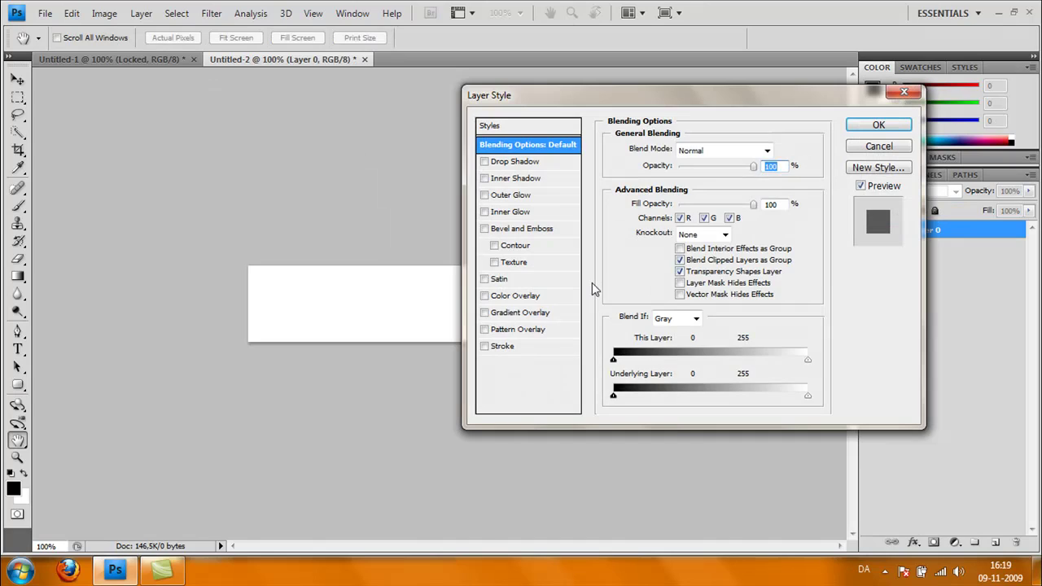
{"action": "left_click", "coordinate": [521, 313]}
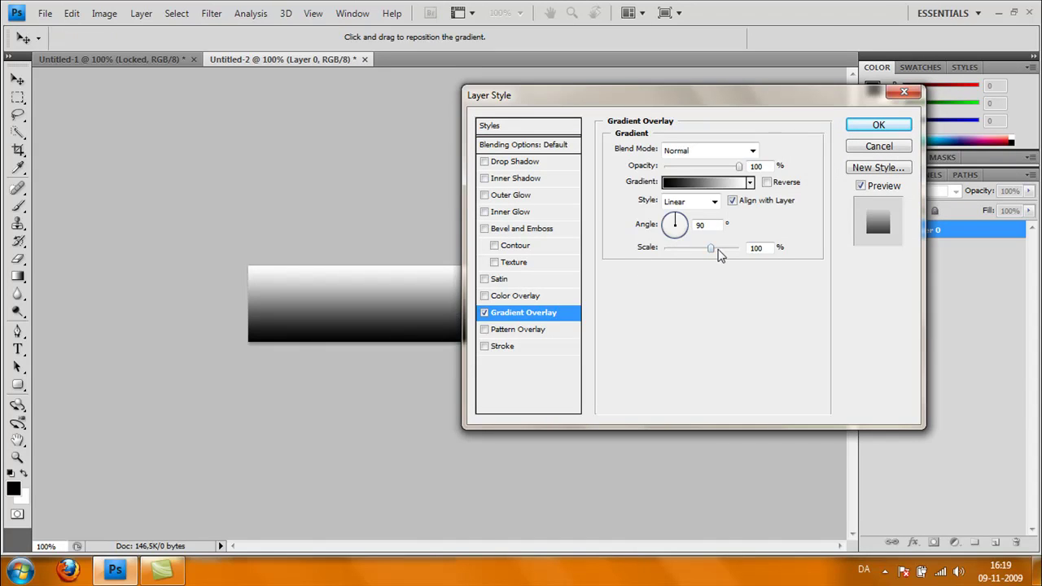
{"action": "left_click_drag", "start_coordinate": [711, 249], "coordinate": [747, 254]}
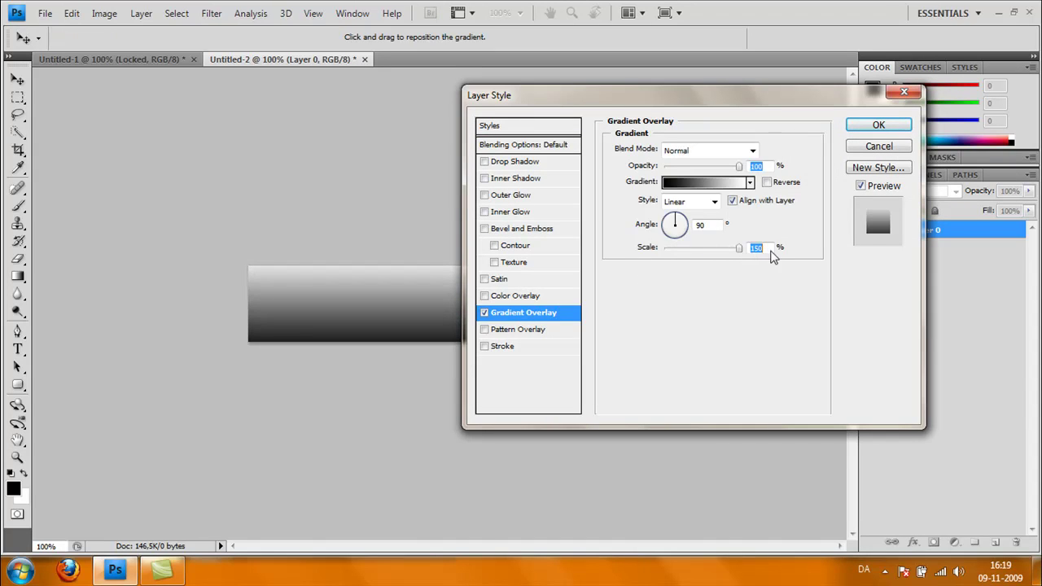
- Set the gradient's right stop to grey 606060 and apply the overlay
{"action": "left_click", "coordinate": [736, 184]}
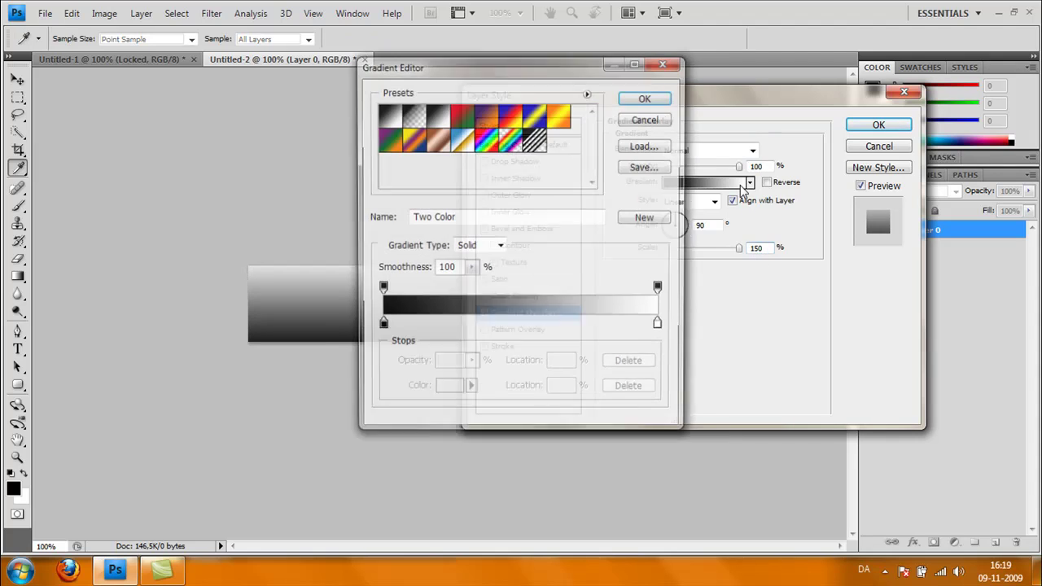
{"action": "double_click", "coordinate": [661, 326]}
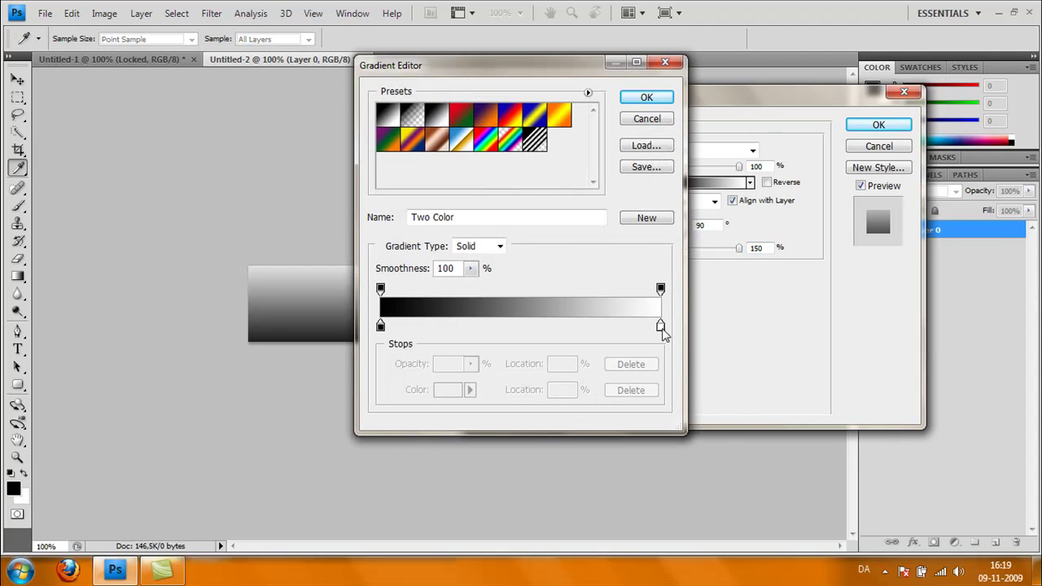
{"action": "left_click", "coordinate": [405, 277]}
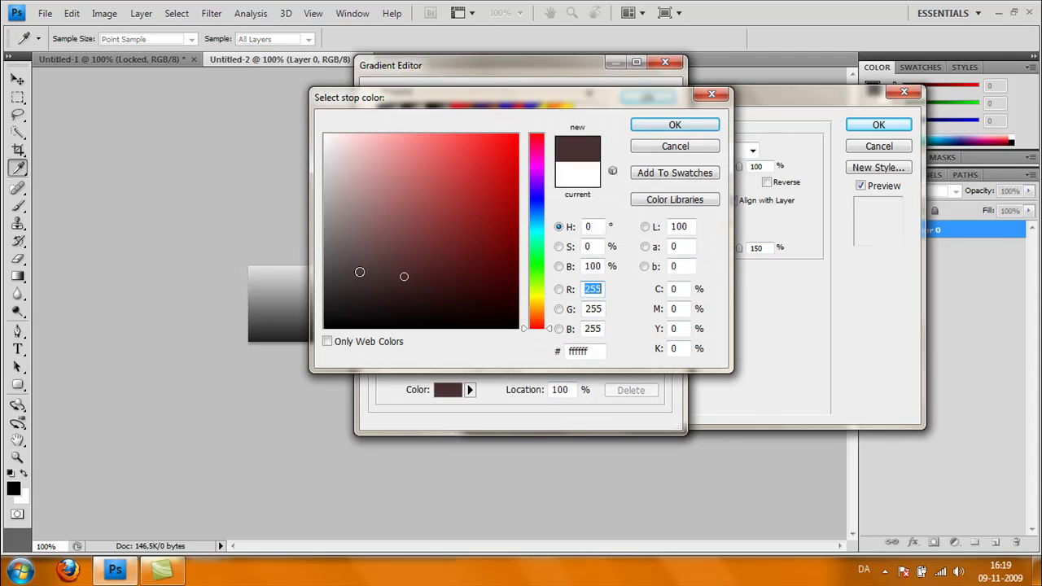
{"action": "left_click", "coordinate": [284, 259]}
{"action": "left_click", "coordinate": [664, 126]}
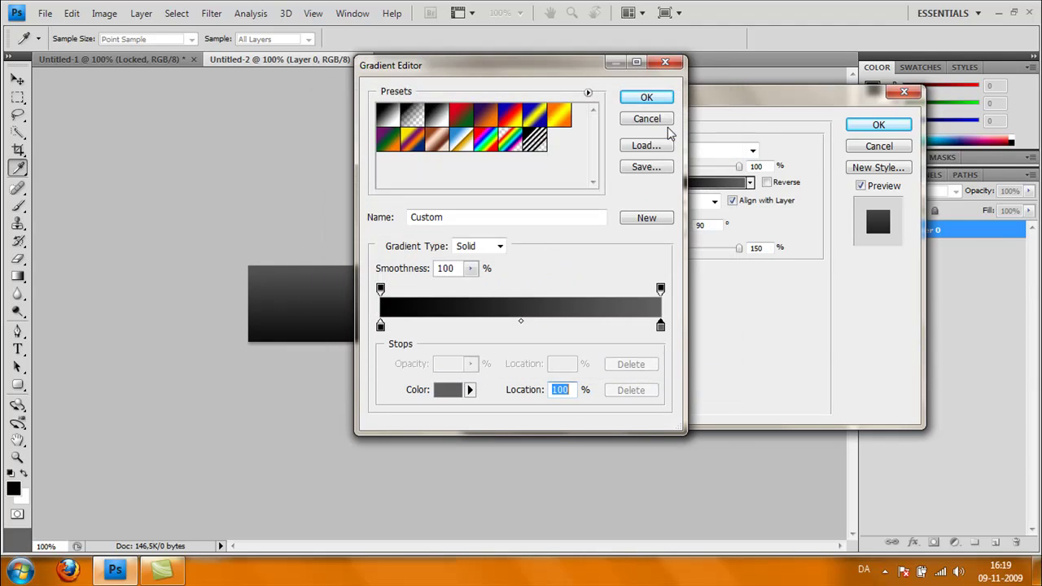
{"action": "left_click", "coordinate": [651, 99]}
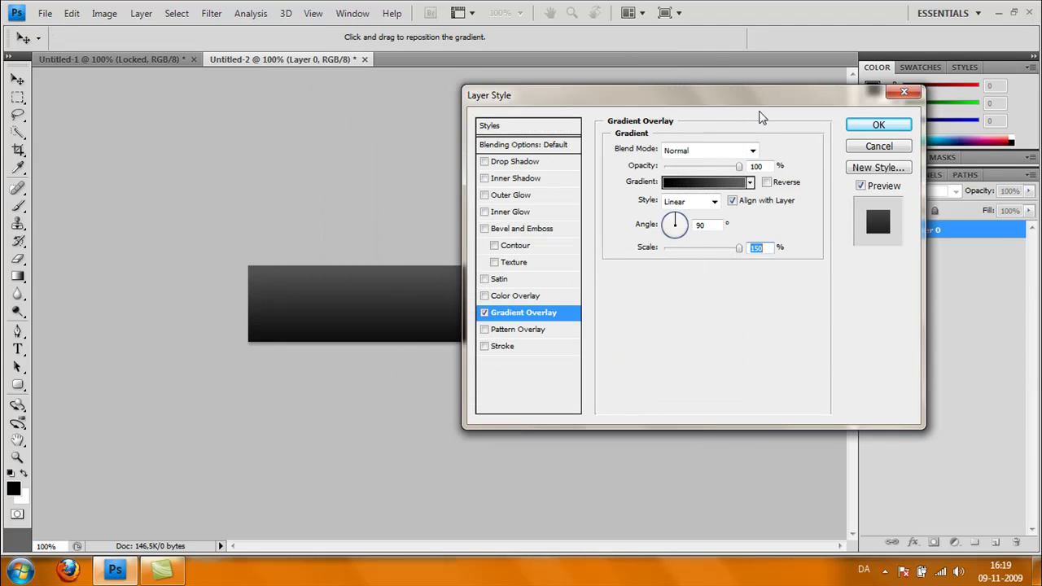
{"action": "left_click", "coordinate": [883, 130]}
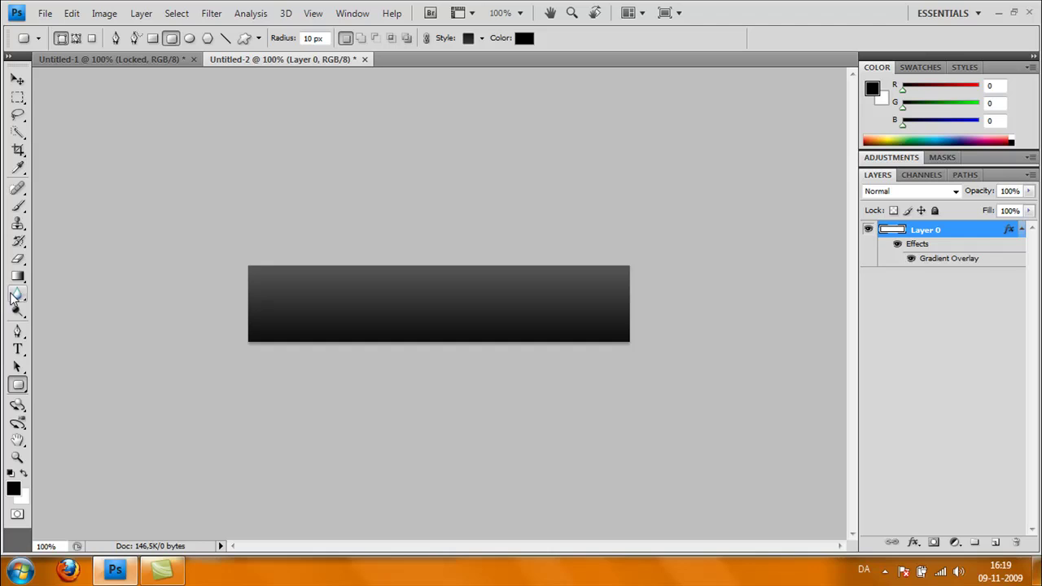
- Draw a rounded-rectangle track inside the gradient bar
{"action": "left_click", "coordinate": [19, 386]}
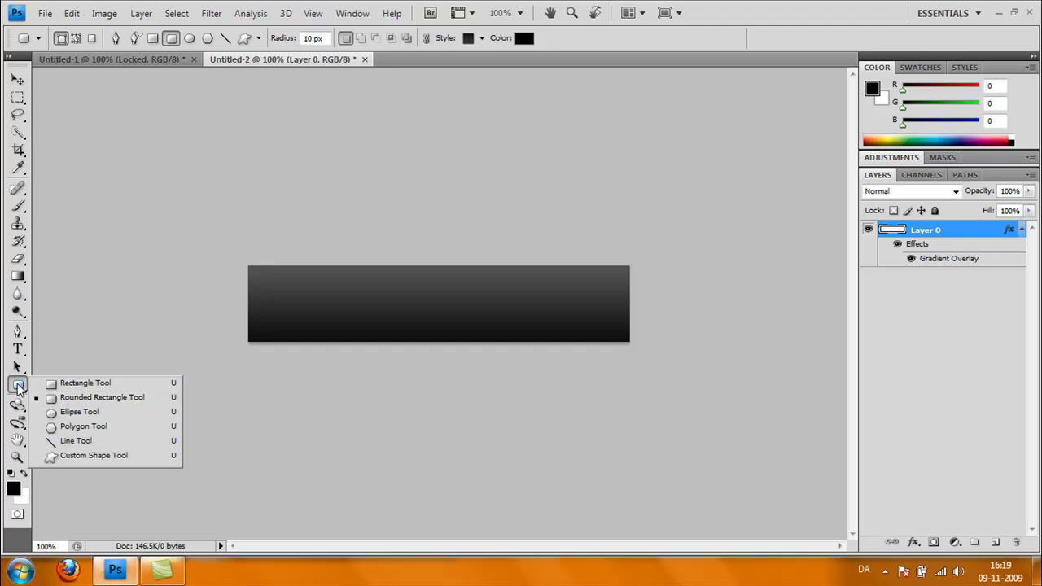
{"action": "left_click", "coordinate": [84, 403]}
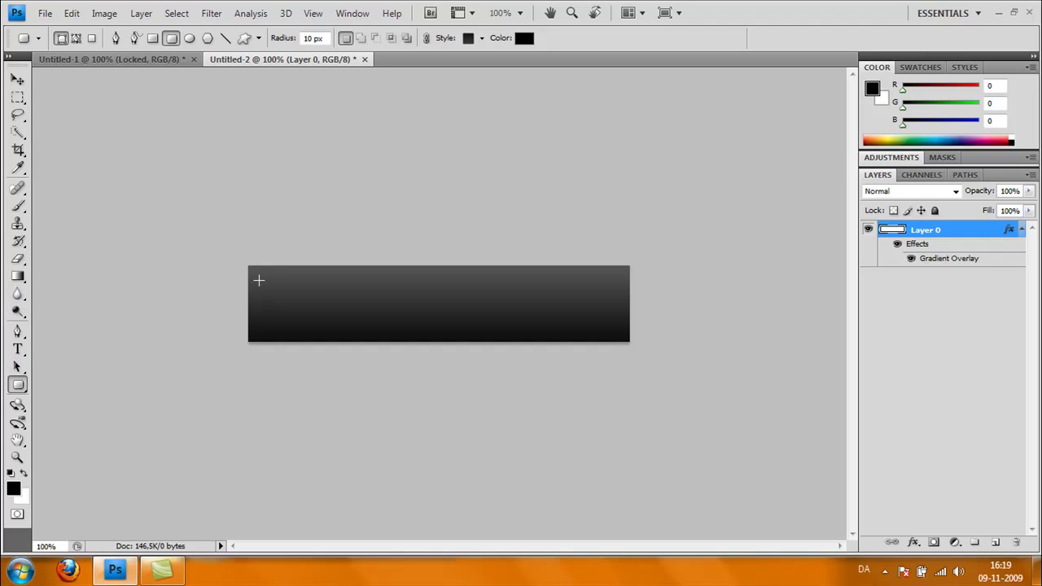
{"action": "mouse_move", "coordinate": [257, 277]}
{"action": "left_mouse_down"}
{"action": "mouse_move", "coordinate": [287, 305]}
{"action": "mouse_move", "coordinate": [533, 334]}
{"action": "mouse_move", "coordinate": [619, 332]}
{"action": "left_mouse_up"}
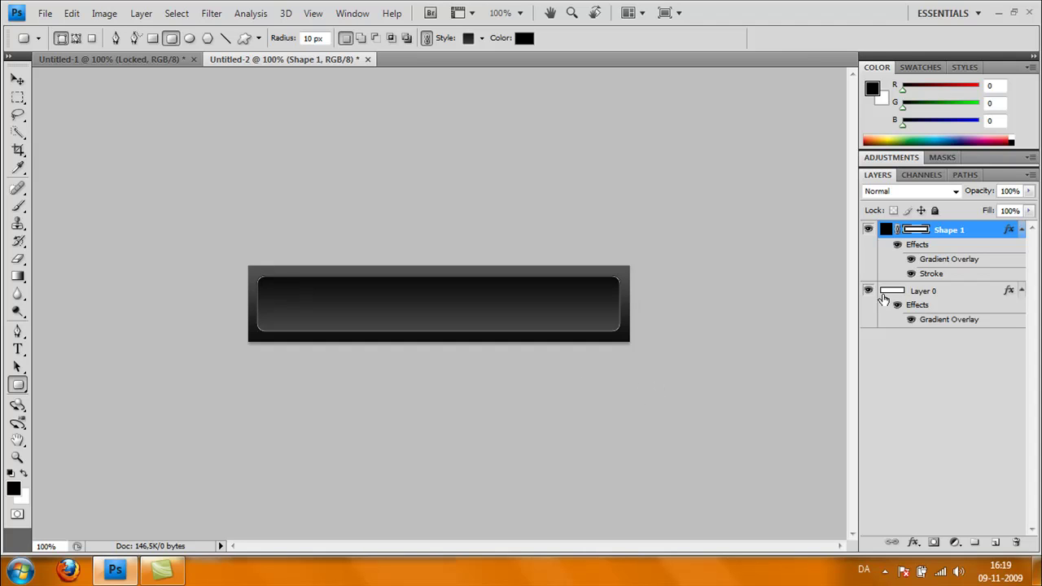
- Style Shape 1 with a -90° gradient overlay and a 1 px black stroke
{"action": "right_click", "coordinate": [993, 229]}
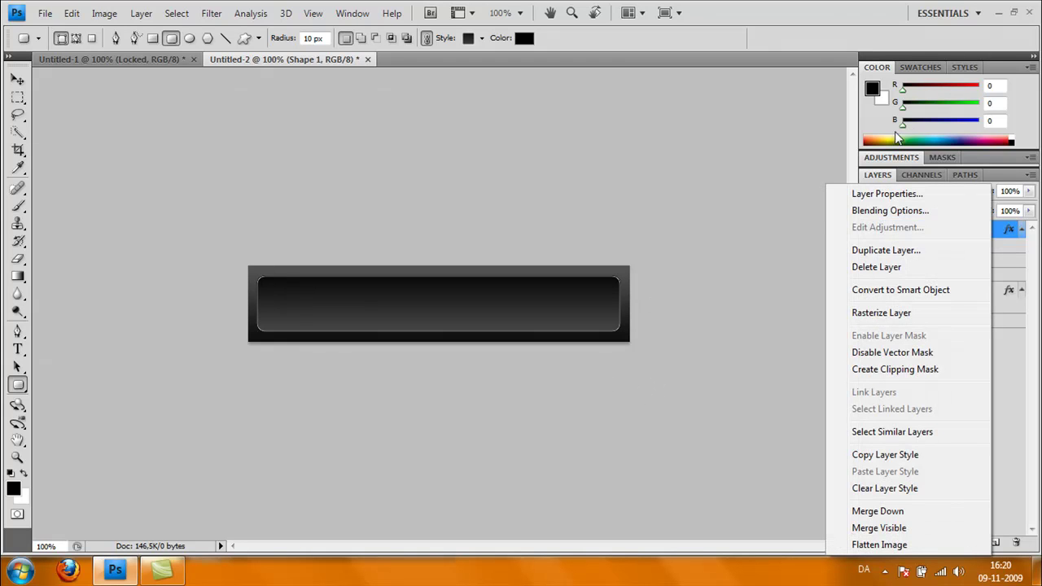
{"action": "left_click", "coordinate": [916, 210]}
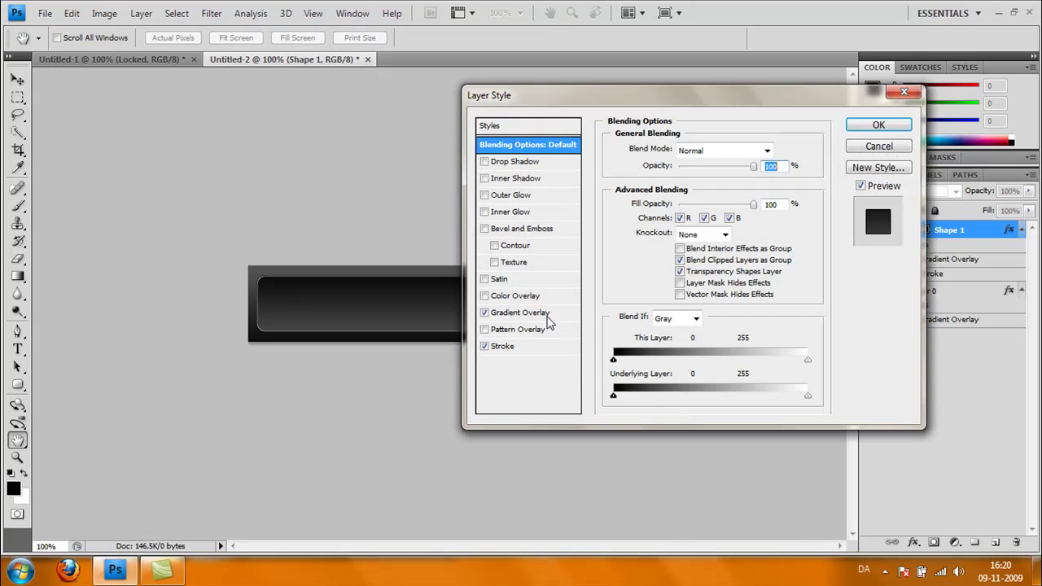
{"action": "left_click", "coordinate": [548, 317]}
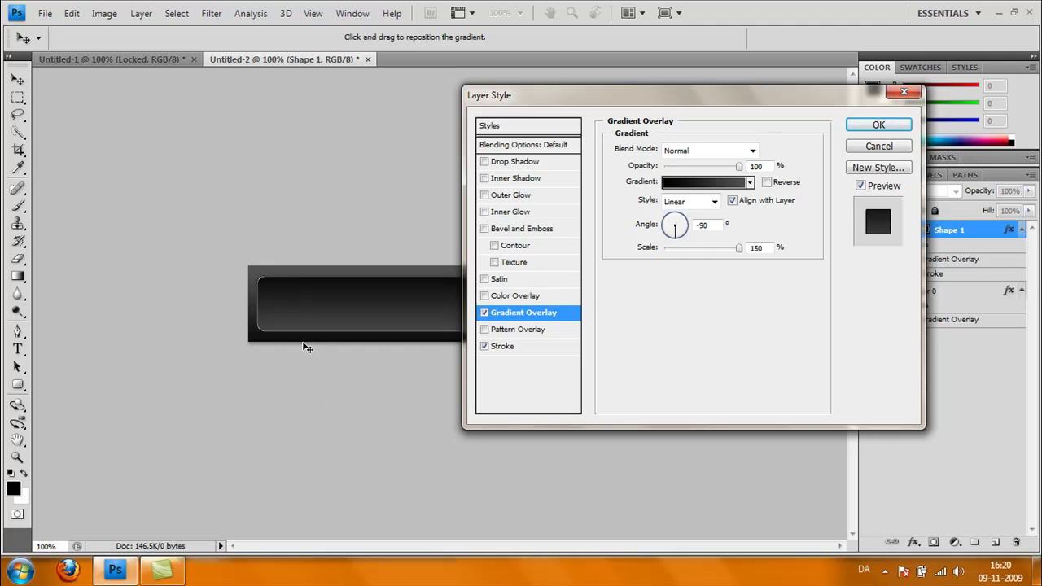
{"action": "left_click", "coordinate": [500, 346]}
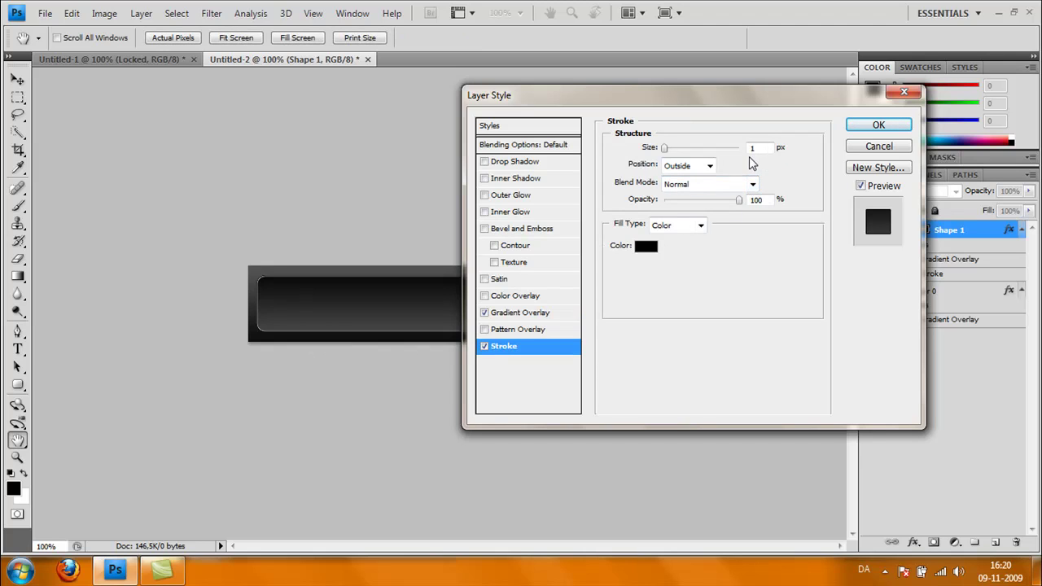
{"action": "left_click", "coordinate": [861, 125]}
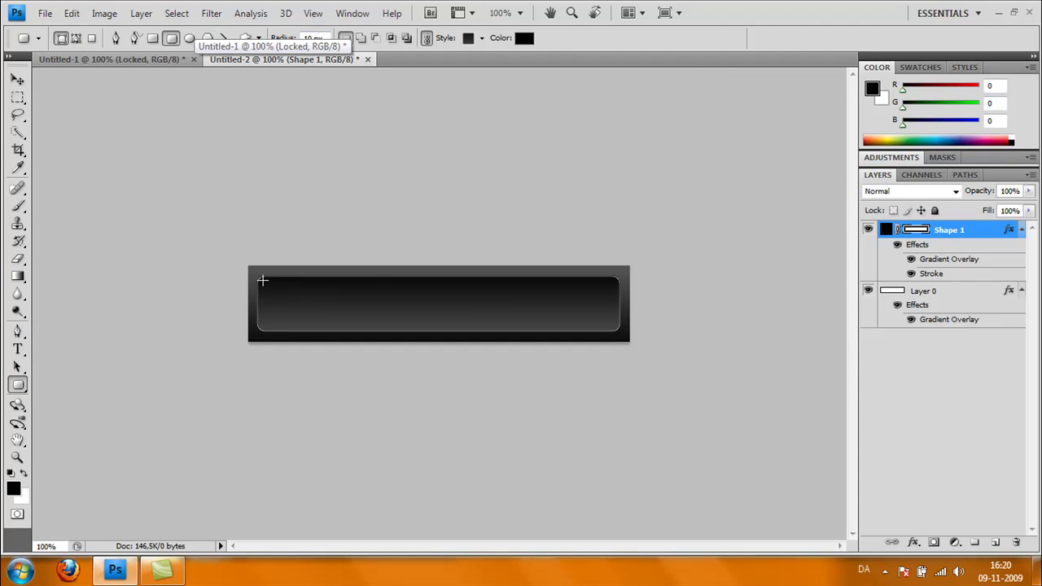
- Draw a small rounded Shape 2 knob at the track's left end and nudge it into place
{"action": "left_click_drag", "start_coordinate": [262, 279], "coordinate": [347, 326]}
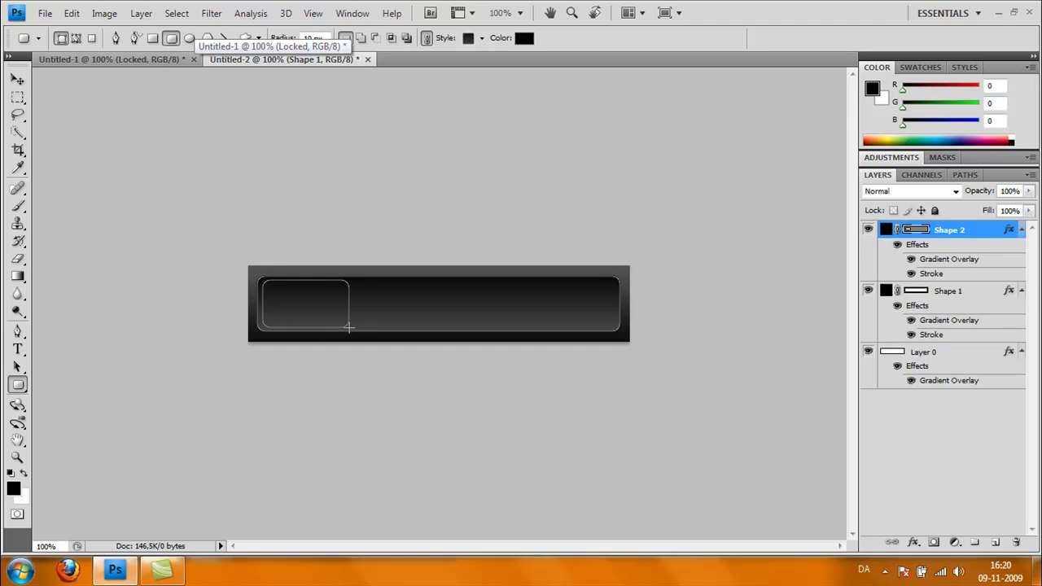
{"action": "left_click", "coordinate": [17, 79]}
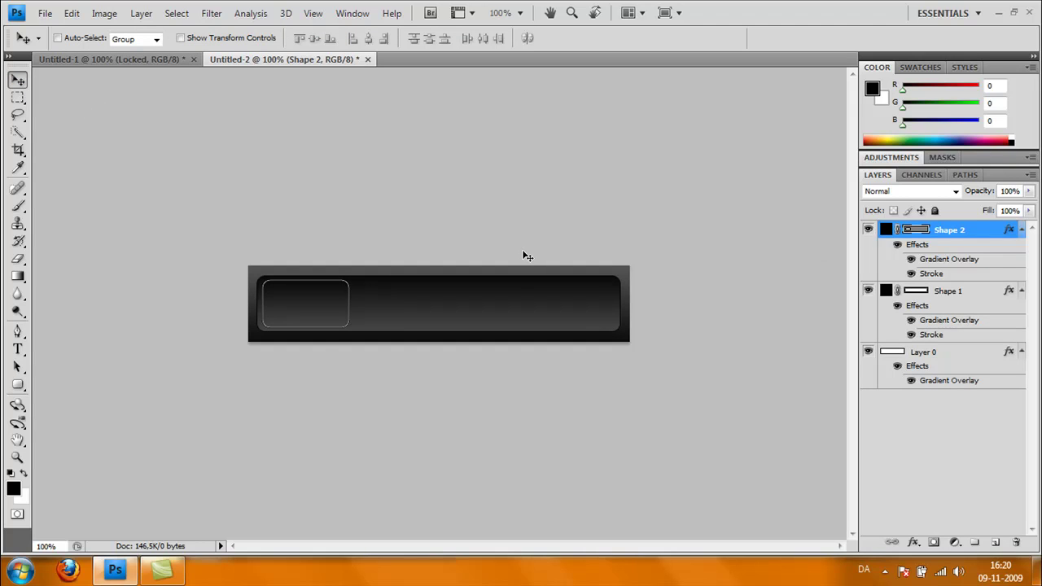
{"action": "key", "text": "Left"}
{"action": "key", "text": "Left"}
{"action": "key", "text": "Left"}
{"action": "key", "text": "Right"}
- Open the knob's gradient overlay and lighten the gradient's right stop to light grey
{"action": "right_click", "coordinate": [981, 230]}
{"action": "left_click", "coordinate": [842, 210]}
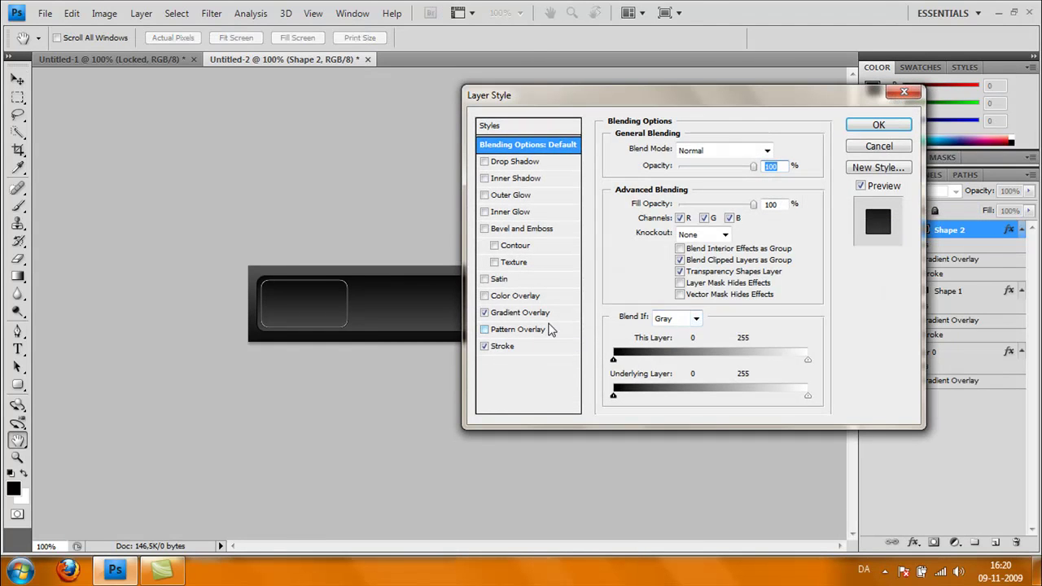
{"action": "left_click", "coordinate": [541, 314]}
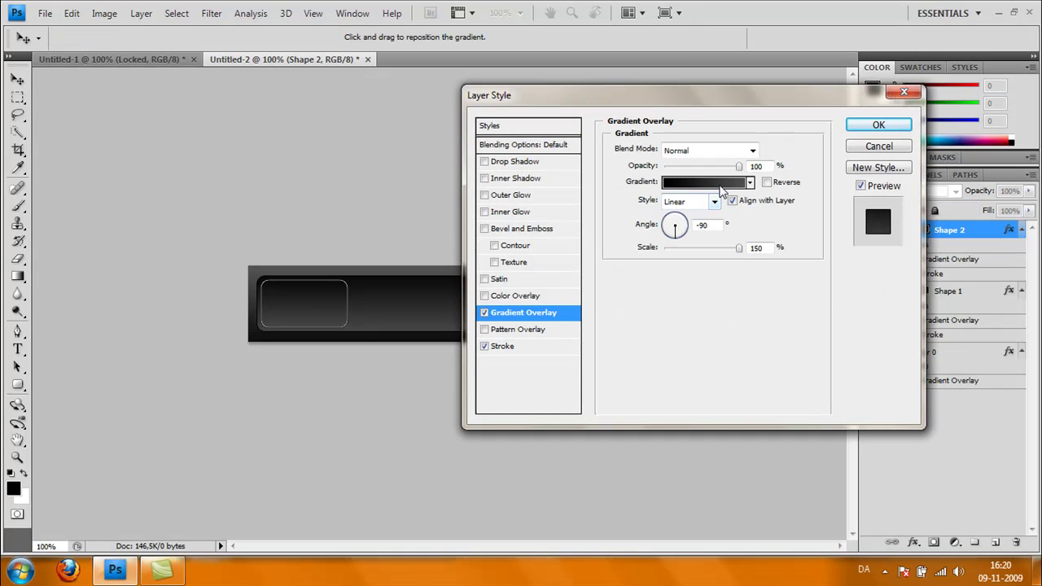
{"action": "left_click", "coordinate": [705, 182]}
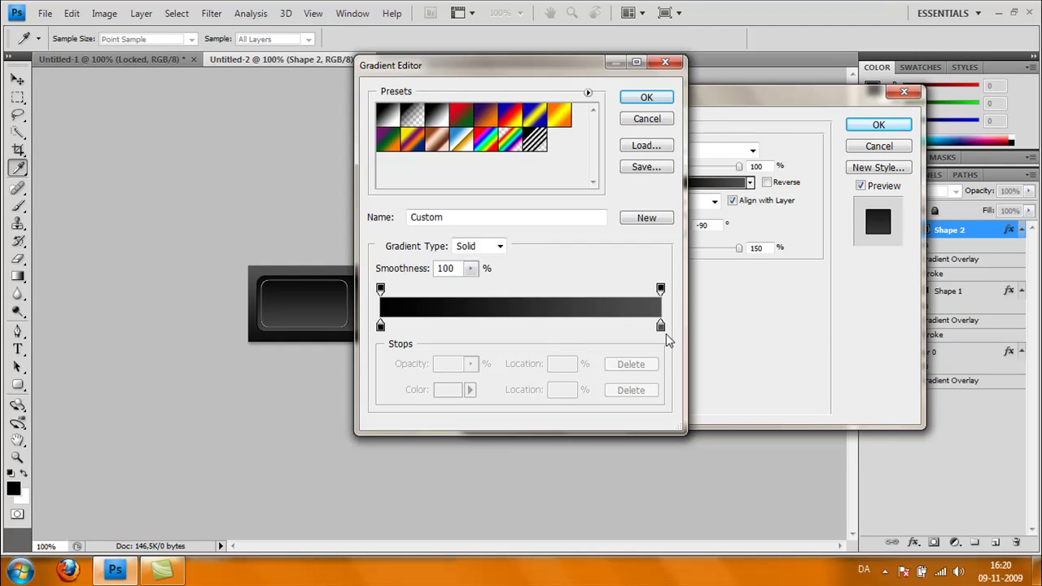
{"action": "double_click", "coordinate": [661, 327]}
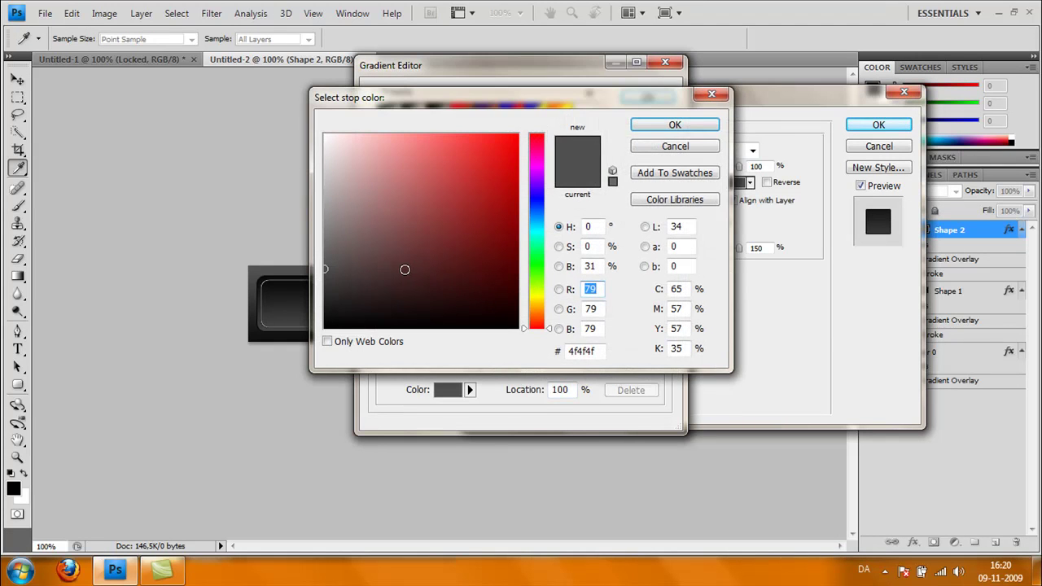
{"action": "left_click_drag", "start_coordinate": [342, 198], "coordinate": [296, 197]}
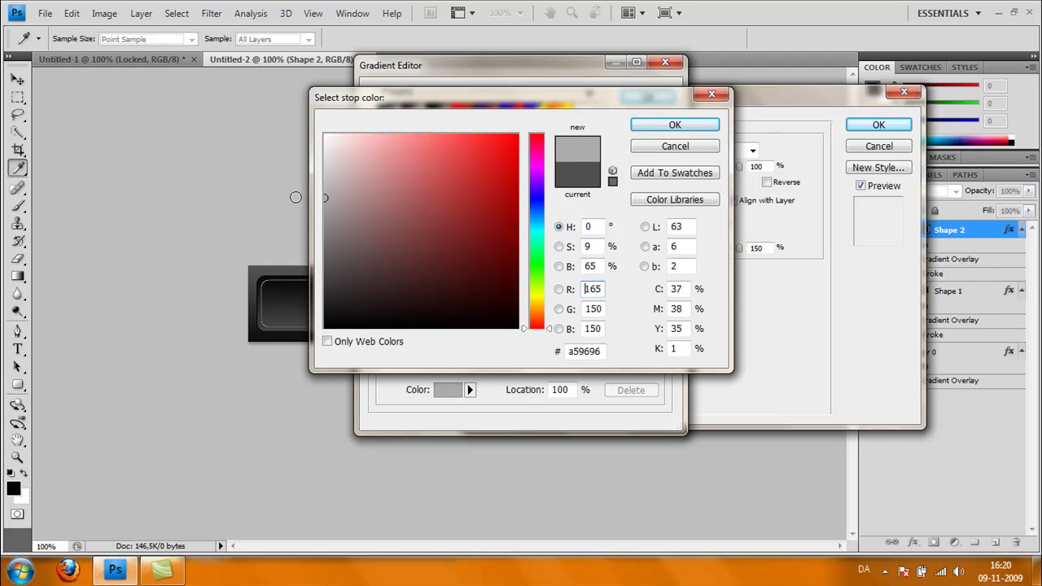
{"action": "left_click", "coordinate": [659, 127]}
- Set the left stop to light grey as well (acacac–d5d5d5 gradient) and apply the knob's style
{"action": "double_click", "coordinate": [381, 325]}
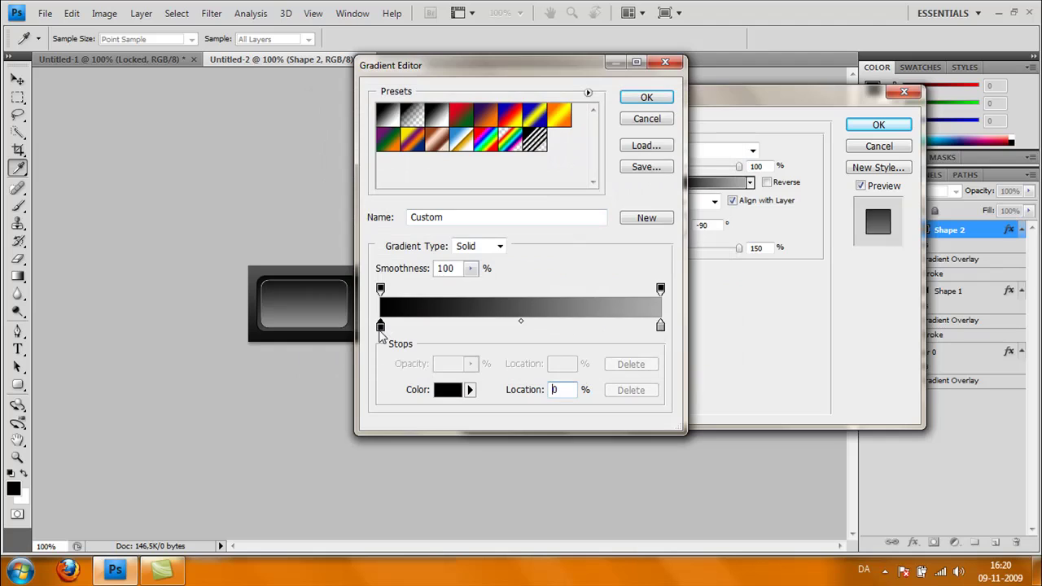
{"action": "left_click_drag", "start_coordinate": [303, 236], "coordinate": [252, 102]}
{"action": "left_click", "coordinate": [287, 160]}
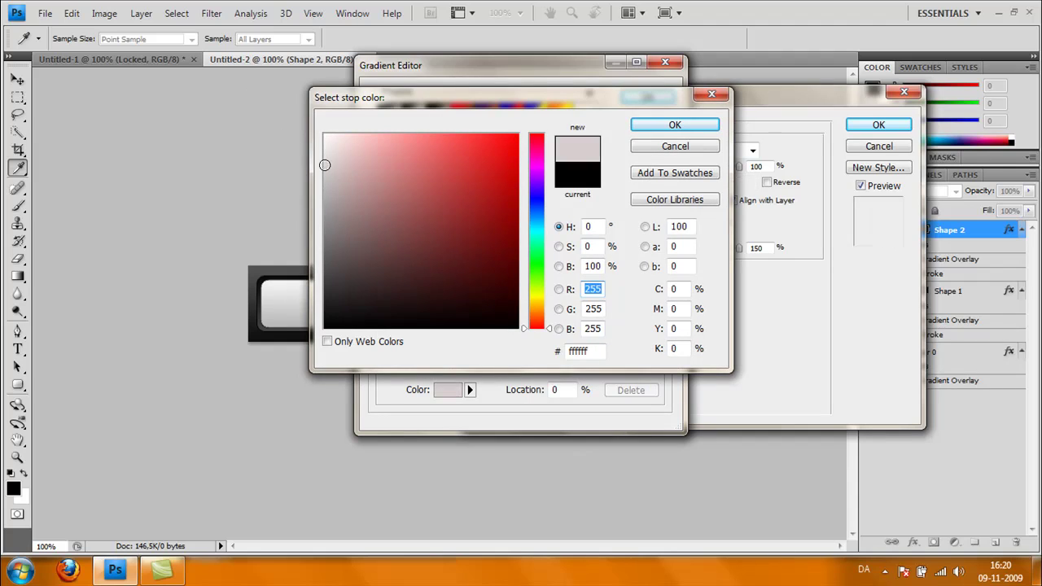
{"action": "left_click", "coordinate": [640, 126]}
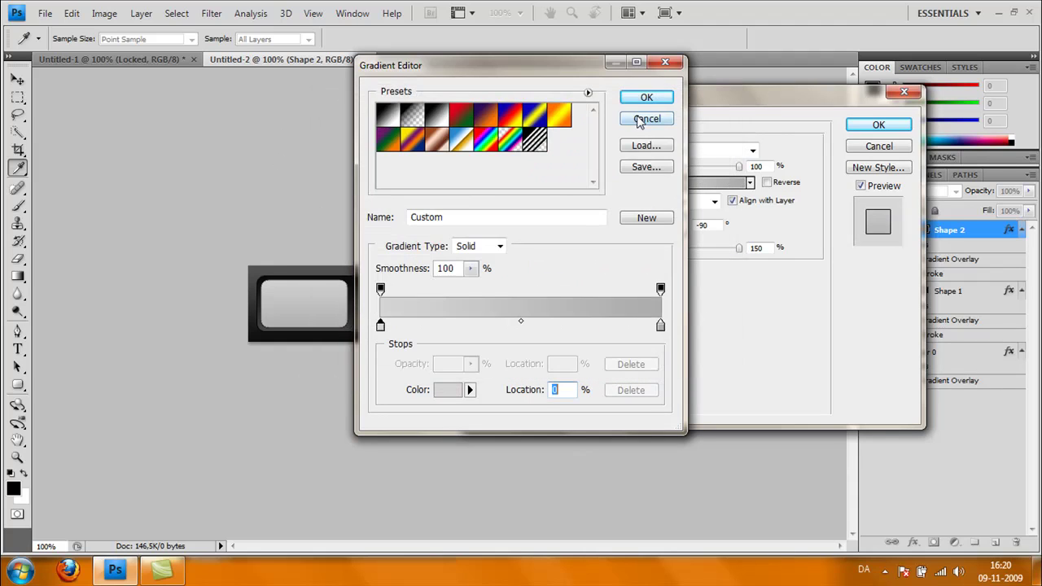
{"action": "left_click", "coordinate": [646, 97]}
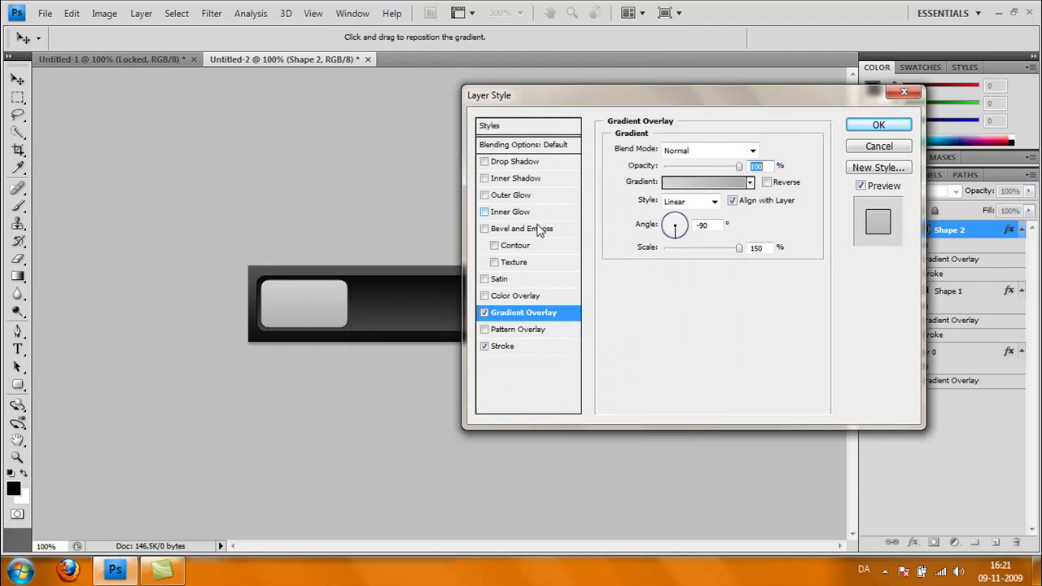
{"action": "left_click", "coordinate": [506, 346]}
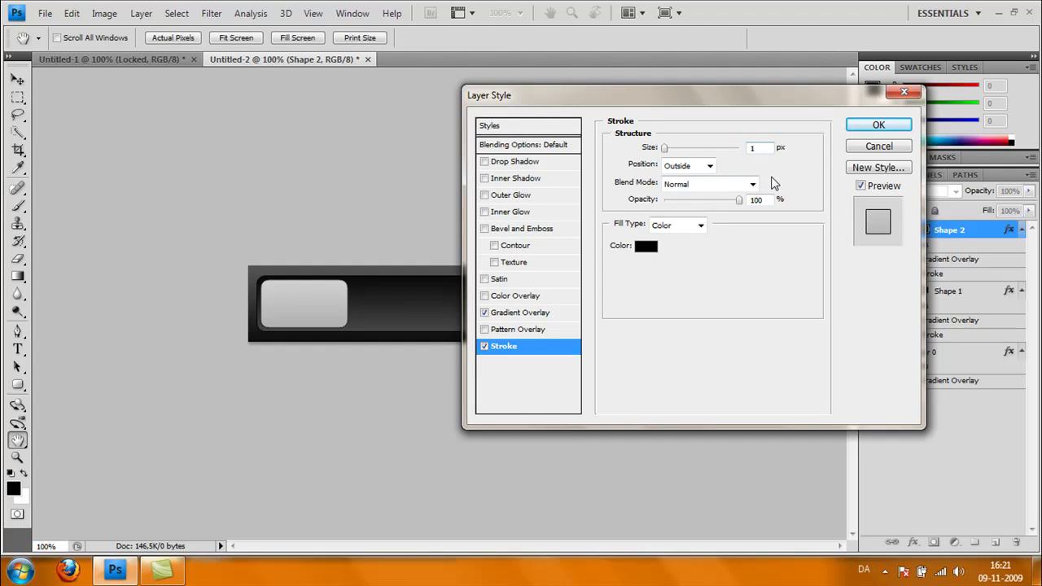
{"action": "left_click", "coordinate": [868, 129]}
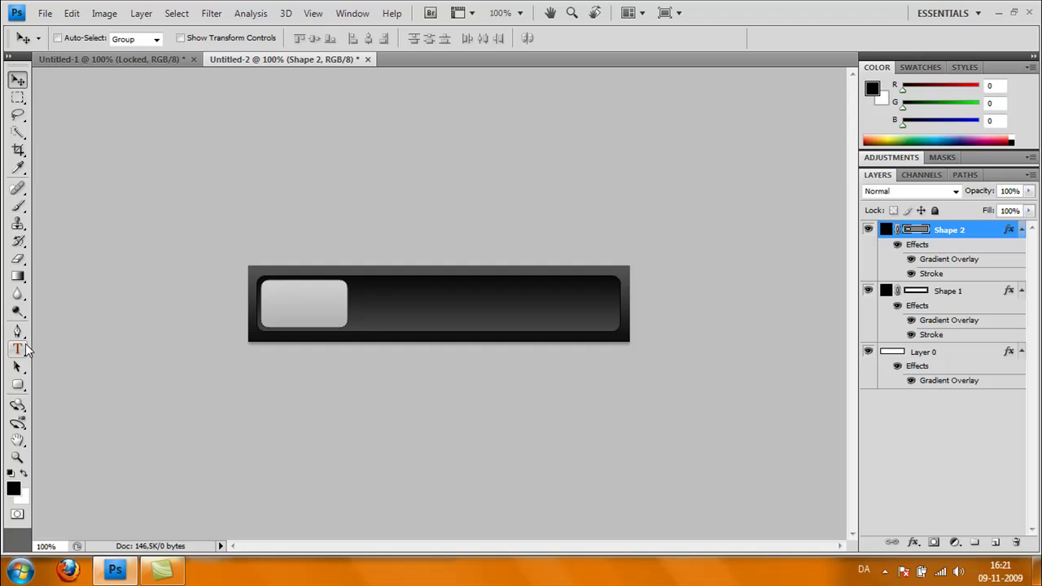
- Add an 'Unlock' type layer in 36 pt Myriad Pro on the knob
{"action": "left_click", "coordinate": [23, 346]}
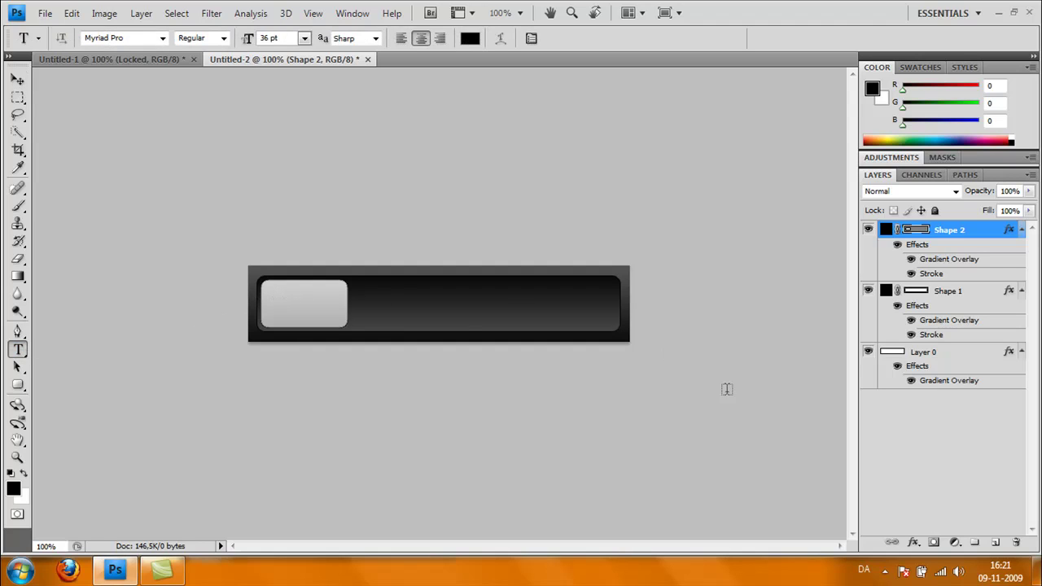
{"action": "left_click", "coordinate": [995, 544]}
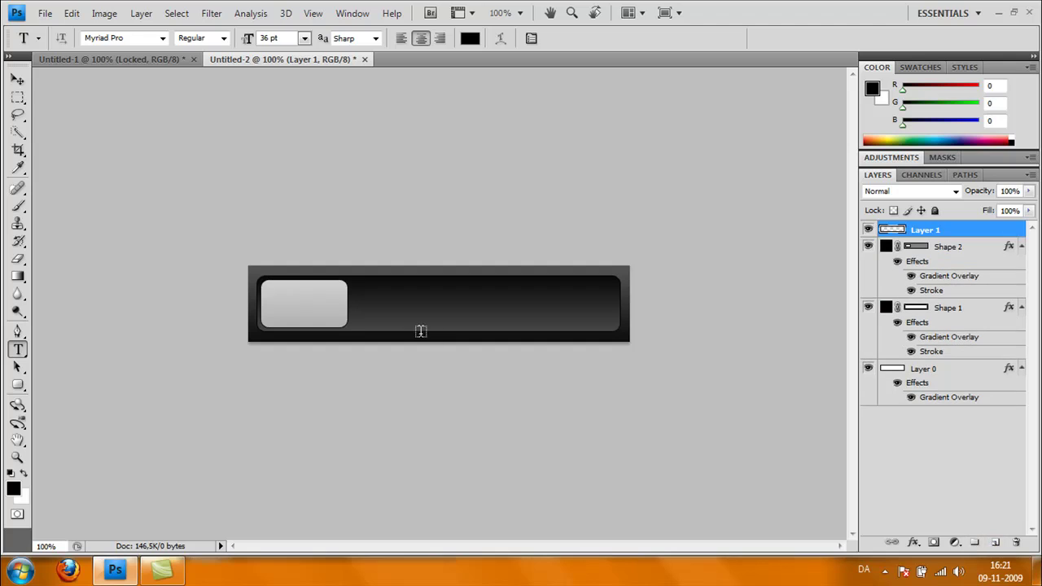
{"action": "left_click", "coordinate": [300, 302]}
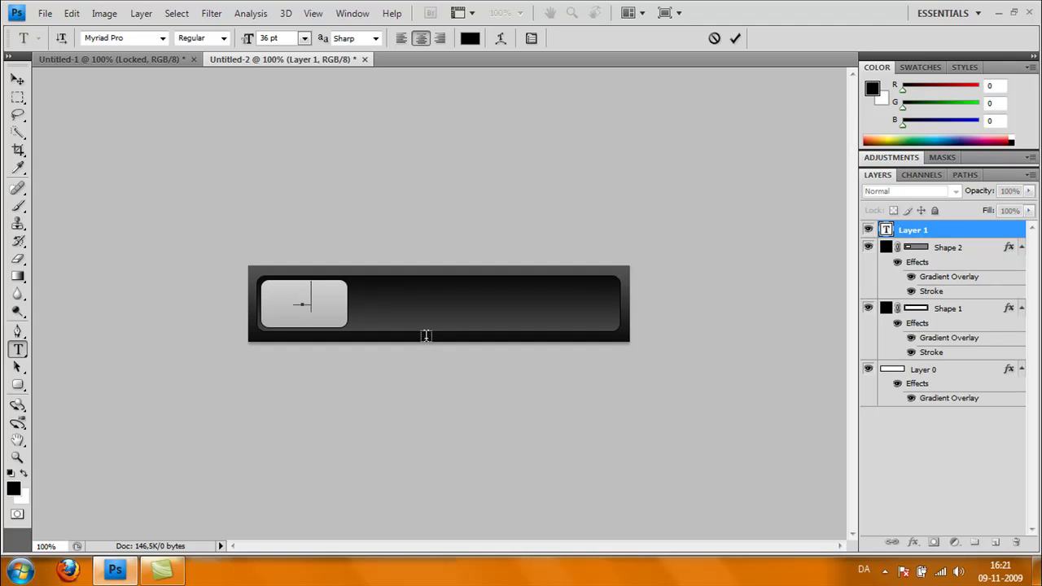
{"action": "type", "text": "Unlock"}
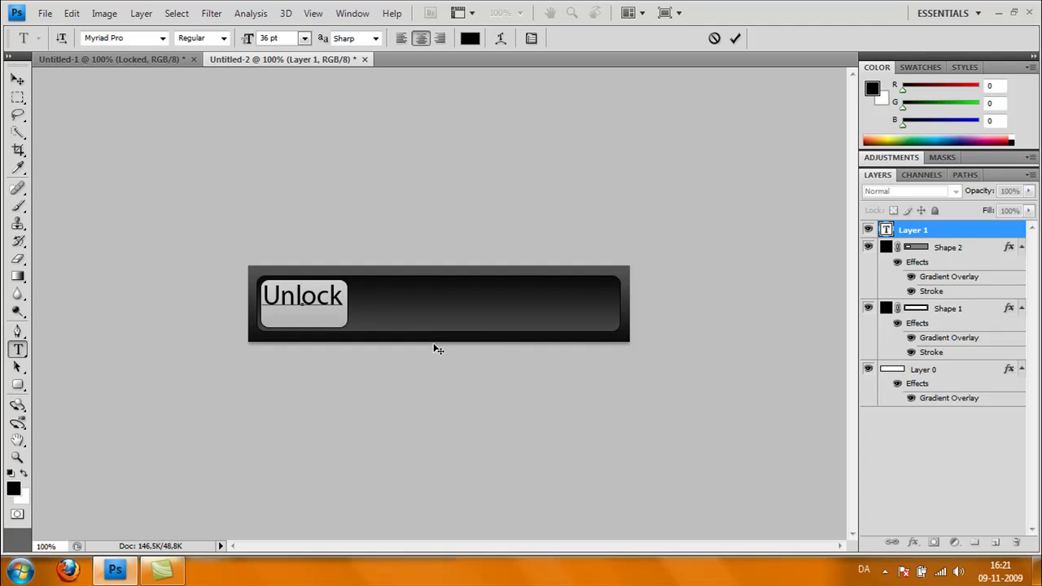
{"action": "left_click", "coordinate": [736, 39]}
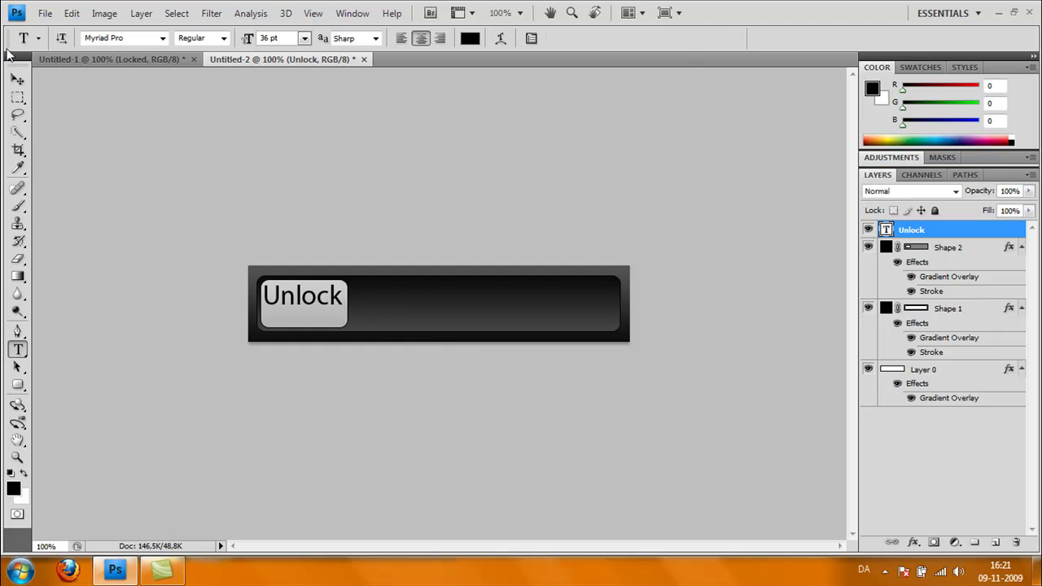
- Nudge the Unlock text down and slightly right with the Move tool
{"action": "left_click", "coordinate": [18, 78]}
{"action": "key", "text": "Down"}
{"action": "key", "text": "Down"}
{"action": "key", "text": "Down"}
{"action": "key", "text": "Down"}
{"action": "key", "text": "Down"}
{"action": "key", "text": "Down"}
{"action": "key", "text": "Down"}
{"action": "key", "text": "Down"}
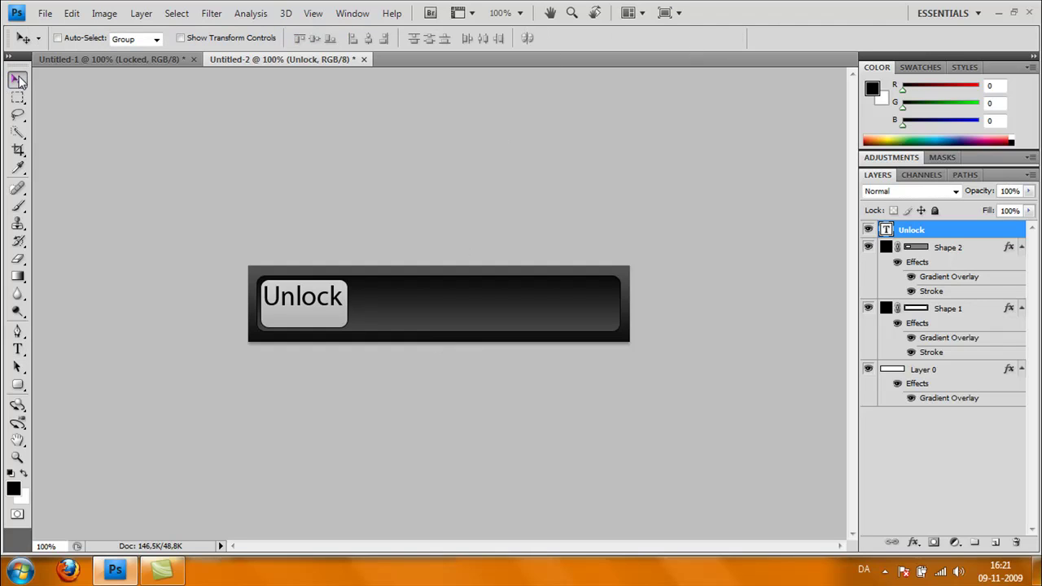
{"action": "key", "text": "Right"}
{"action": "key", "text": "Right"}
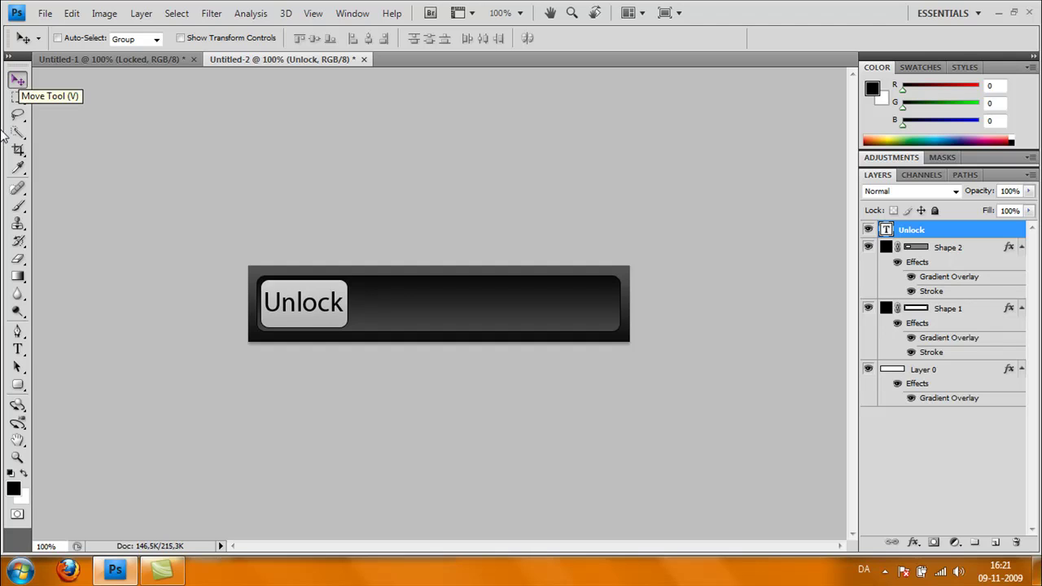
- Add 'Locked' text in the dark track right of the knob and nudge it down and right
{"action": "left_click", "coordinate": [17, 349]}
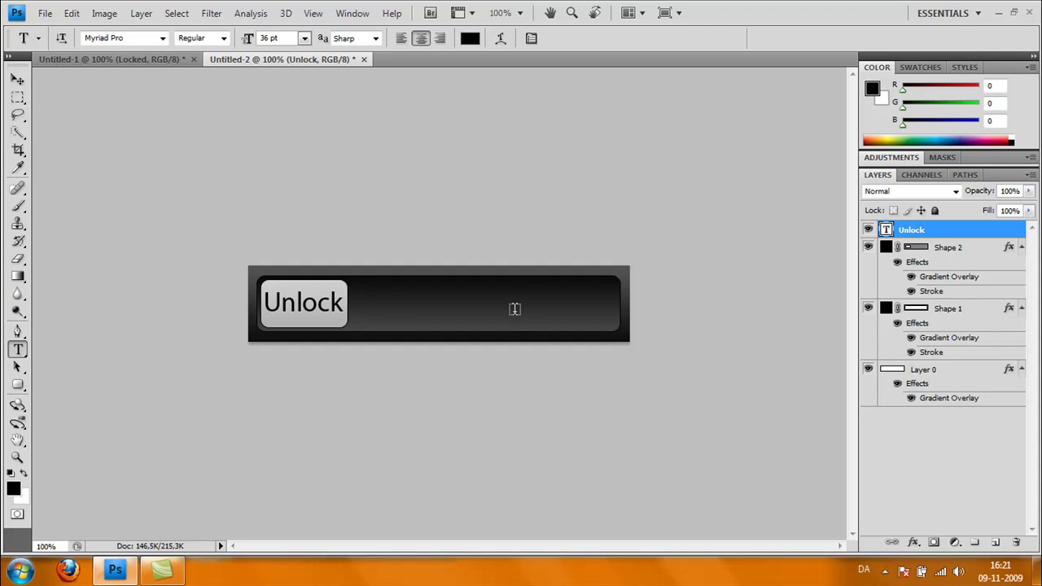
{"action": "left_click", "coordinate": [495, 301]}
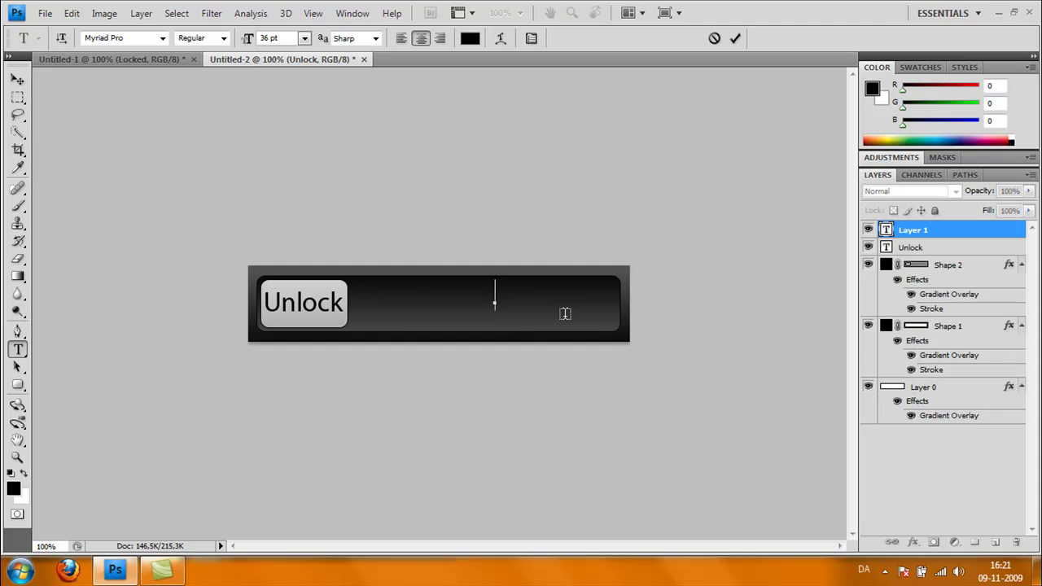
{"action": "type", "text": "Locked"}
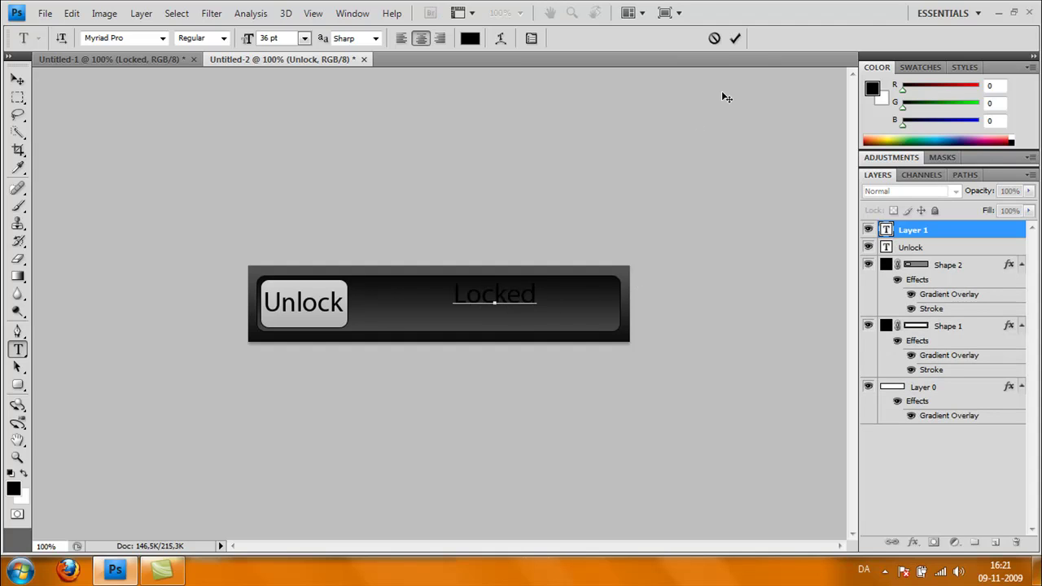
{"action": "left_click", "coordinate": [734, 42]}
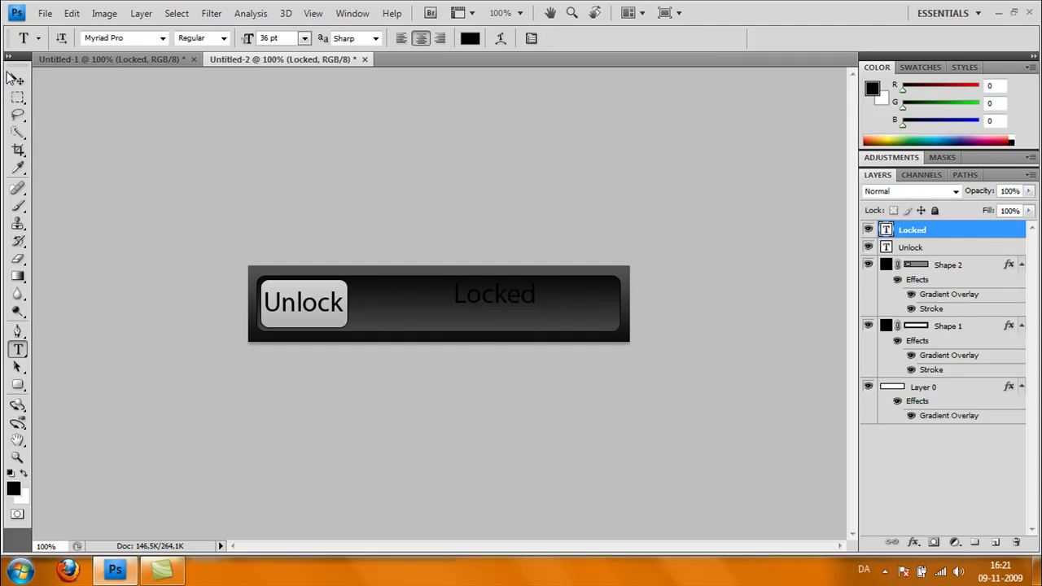
{"action": "left_click", "coordinate": [18, 80]}
{"action": "key", "text": "Down"}
{"action": "key", "text": "Down"}
{"action": "key", "text": "Down"}
{"action": "key", "text": "Down"}
{"action": "key", "text": "Down"}
{"action": "key", "text": "Down"}
{"action": "key", "text": "Down"}
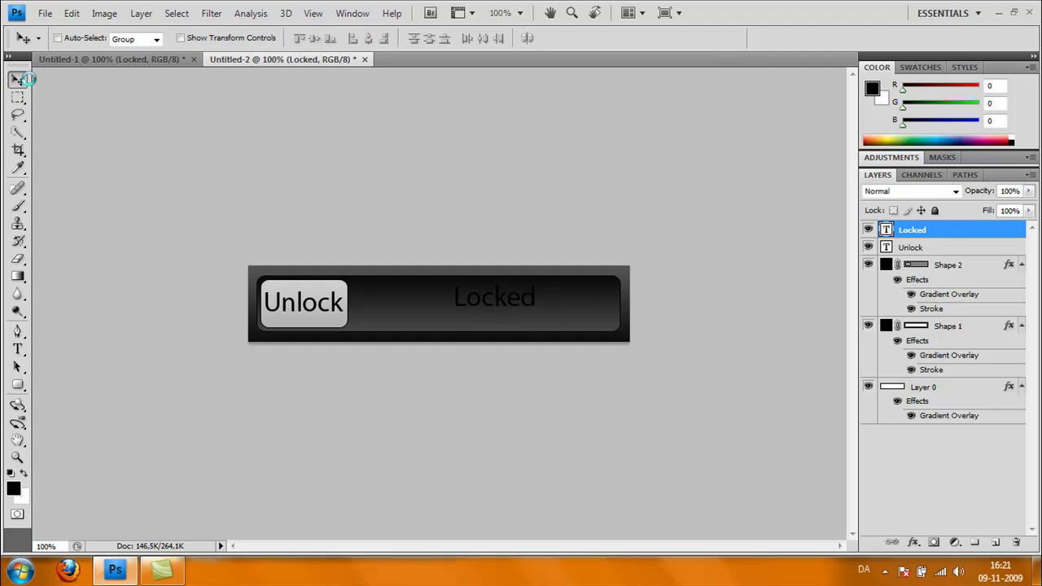
{"action": "key", "text": "Down"}
{"action": "key", "text": "Down"}
{"action": "key", "text": "Down"}
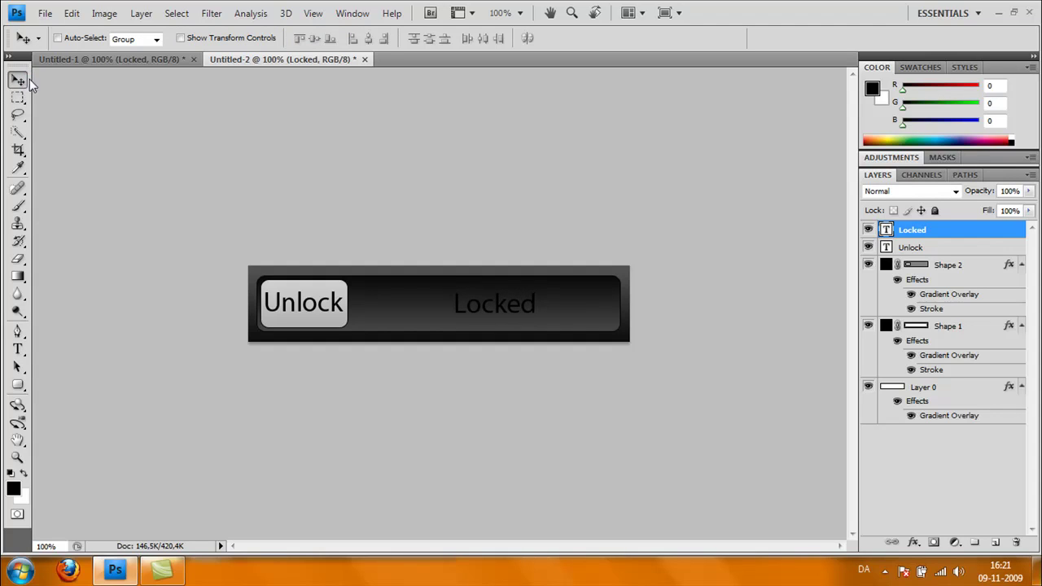
{"action": "key", "text": "Right"}
{"action": "key", "text": "Right"}
{"action": "key", "text": "Right"}
{"action": "key", "text": "Right"}
{"action": "key", "text": "Right"}
{"action": "key", "text": "Right"}
{"action": "key", "text": "Right"}
{"action": "key", "text": "Right"}
{"action": "key", "text": "Right"}
{"action": "key", "text": "Right"}
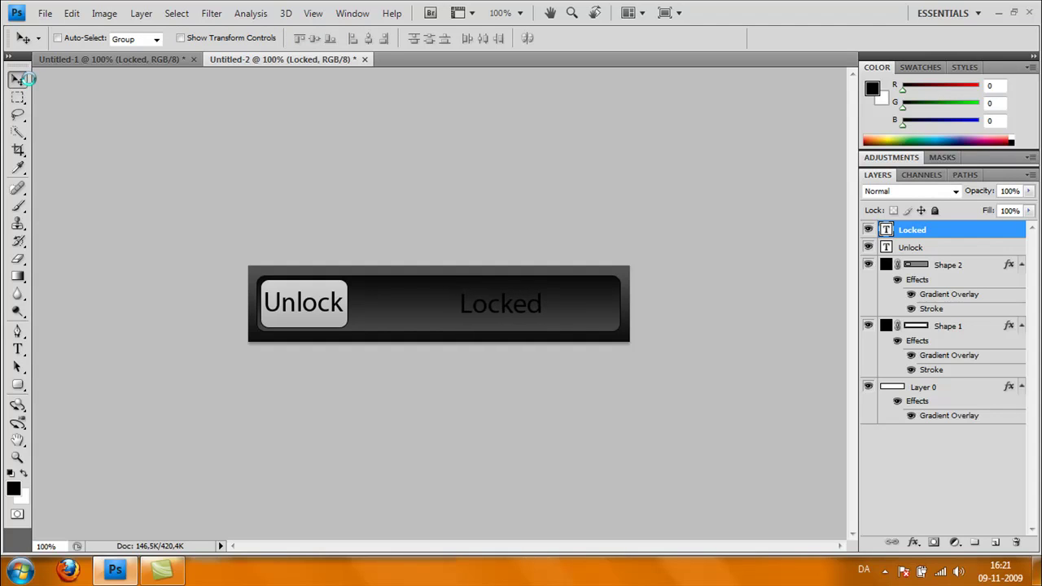